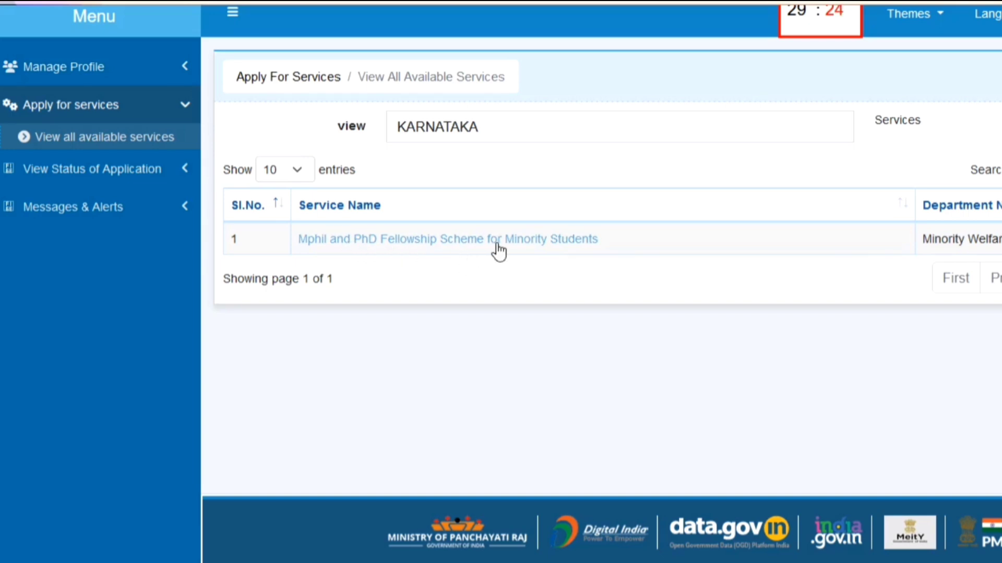
Step: Open the application form for the Mphil and PhD Fellowship Scheme for Minority Students
left_click(458, 246)
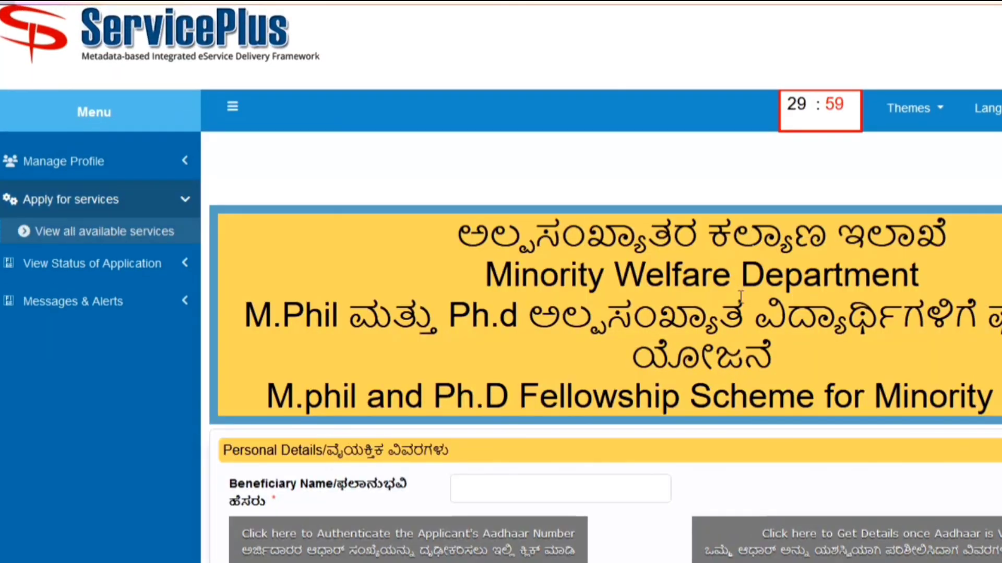
scroll(782, 308, "down", 2)
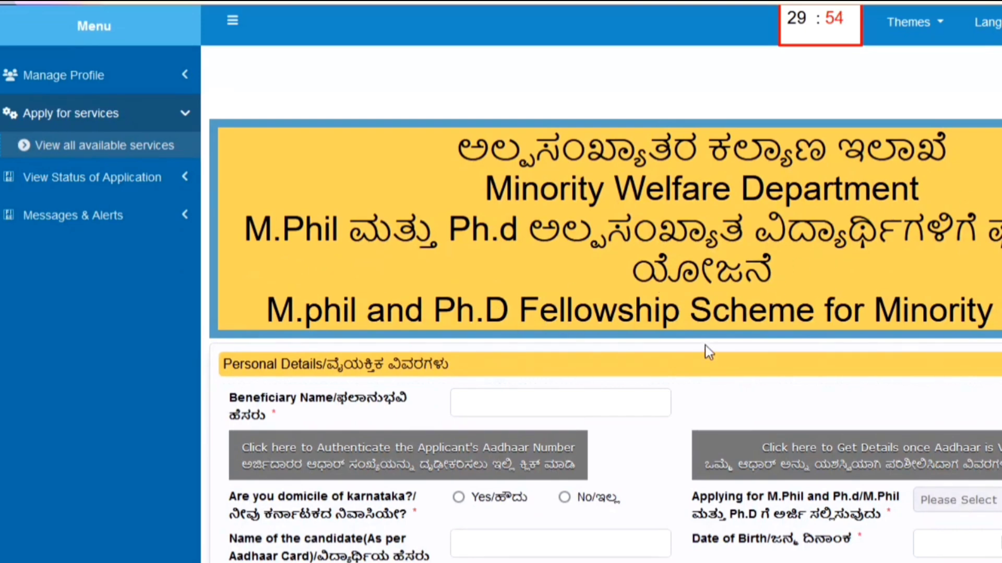
scroll(744, 284, "down", 2)
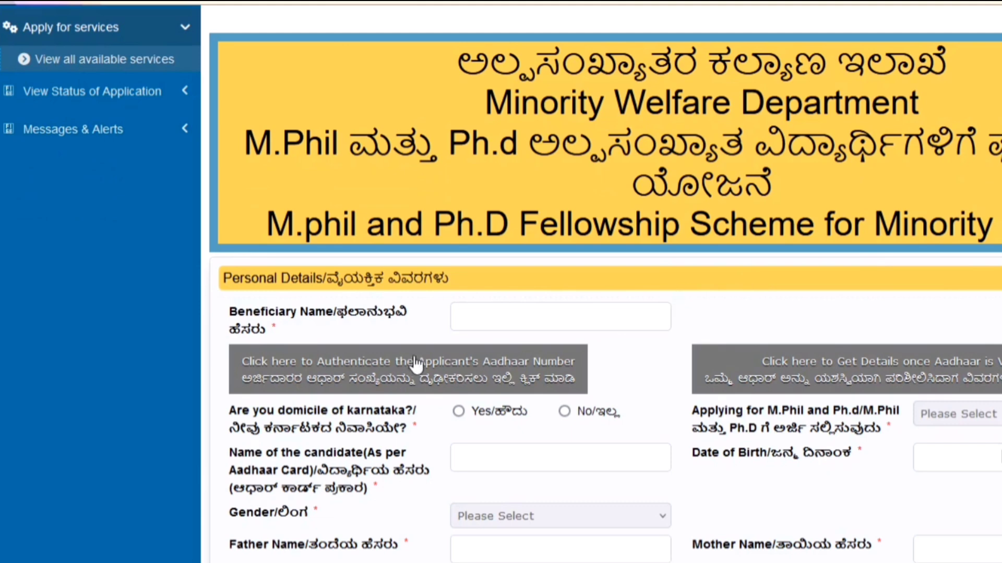
Step: Answer Yes to the Karnataka domicile question in the Personal Details section
left_click(594, 309)
scroll(594, 308, "down", 2)
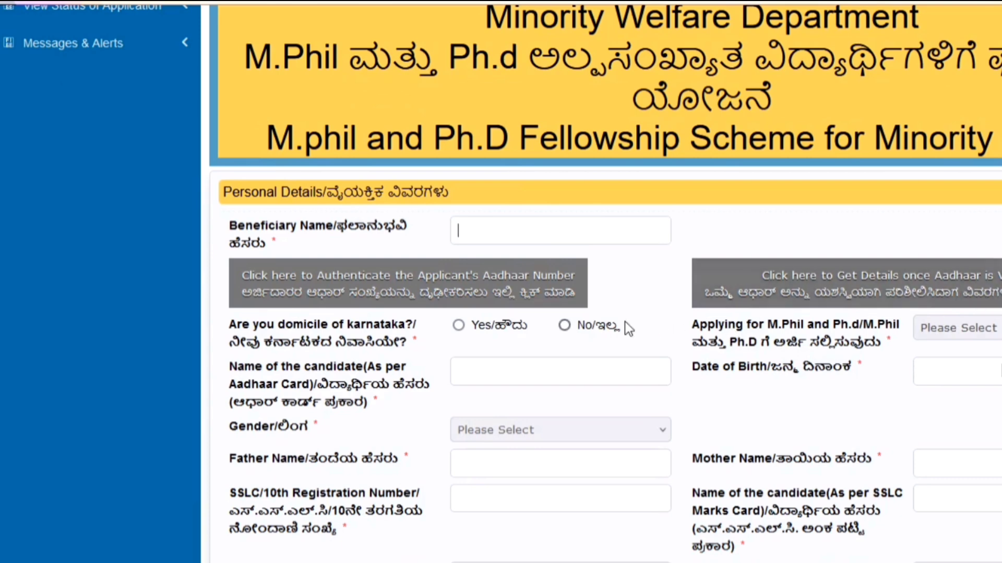
left_click(457, 327)
Step: Review the remaining Personal Details fields, from the candidate's name through the SSLC, caste certificate and income certificate entries
left_click(459, 376)
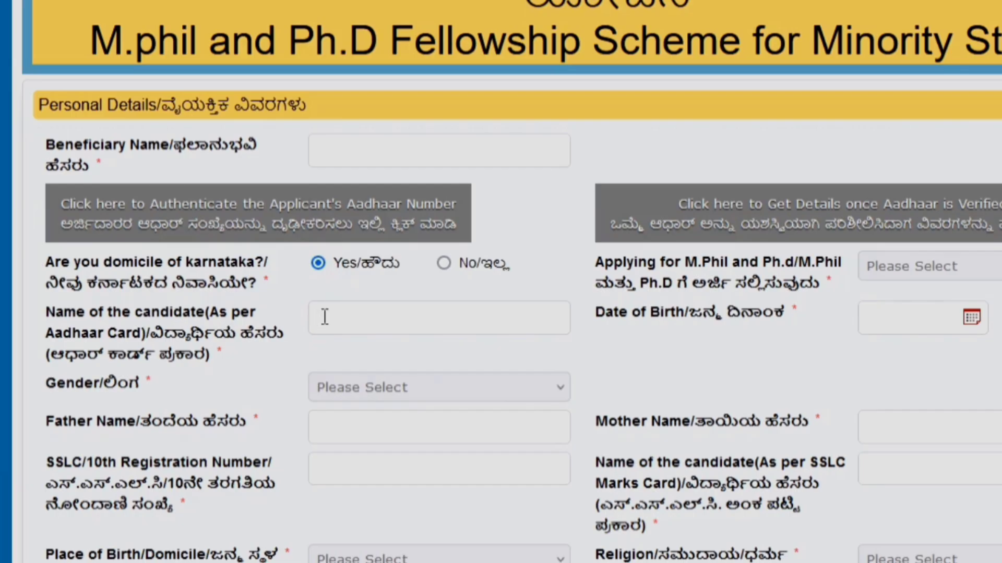
scroll(590, 287, "down", 3)
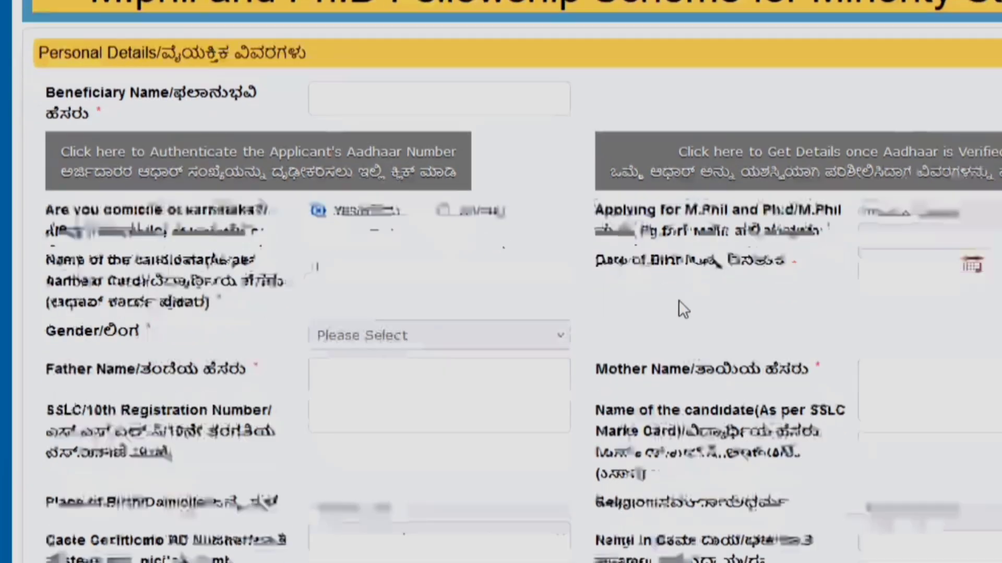
left_click(404, 223)
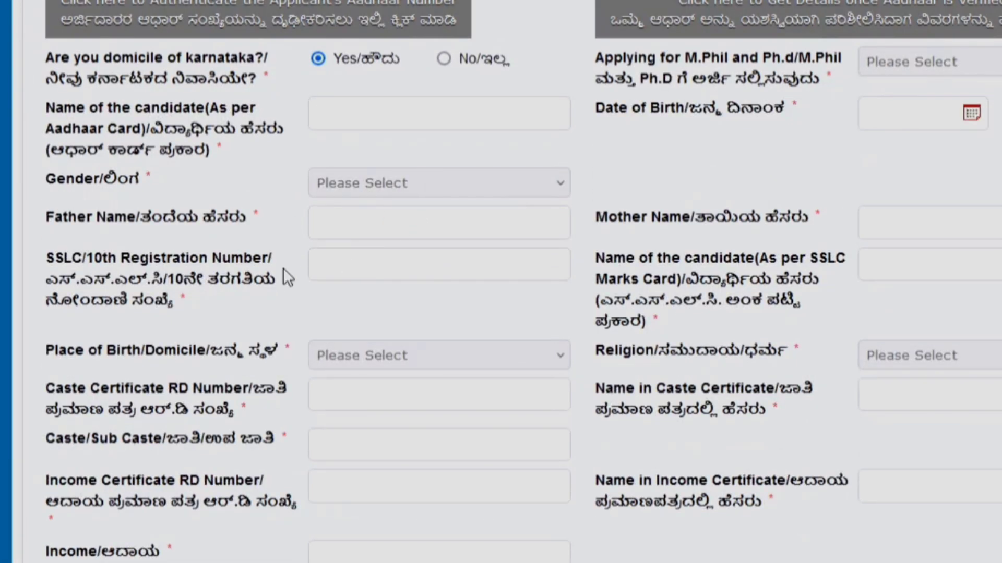
left_click(351, 266)
left_click_drag(769, 256, 854, 265)
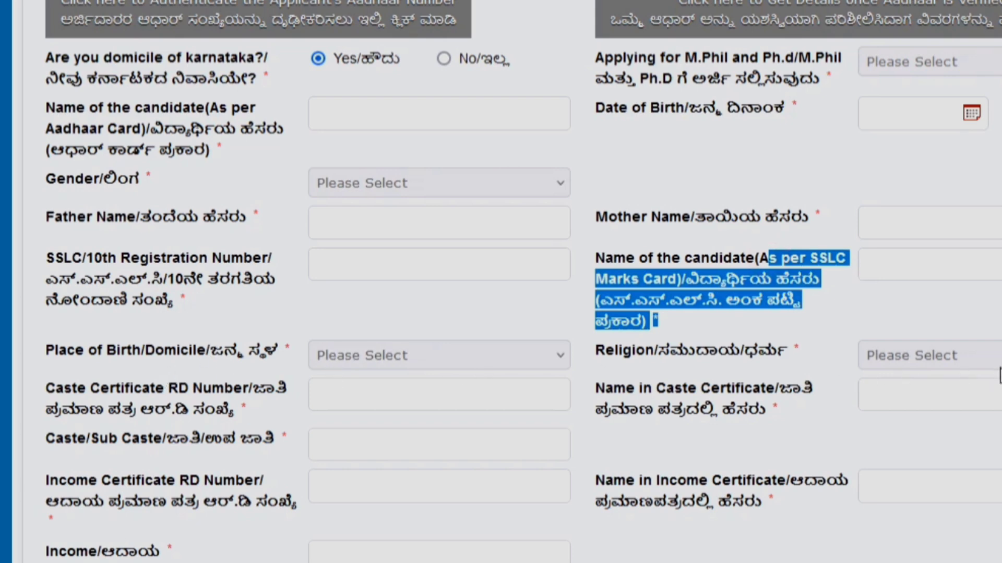
left_click_drag(150, 389, 462, 409)
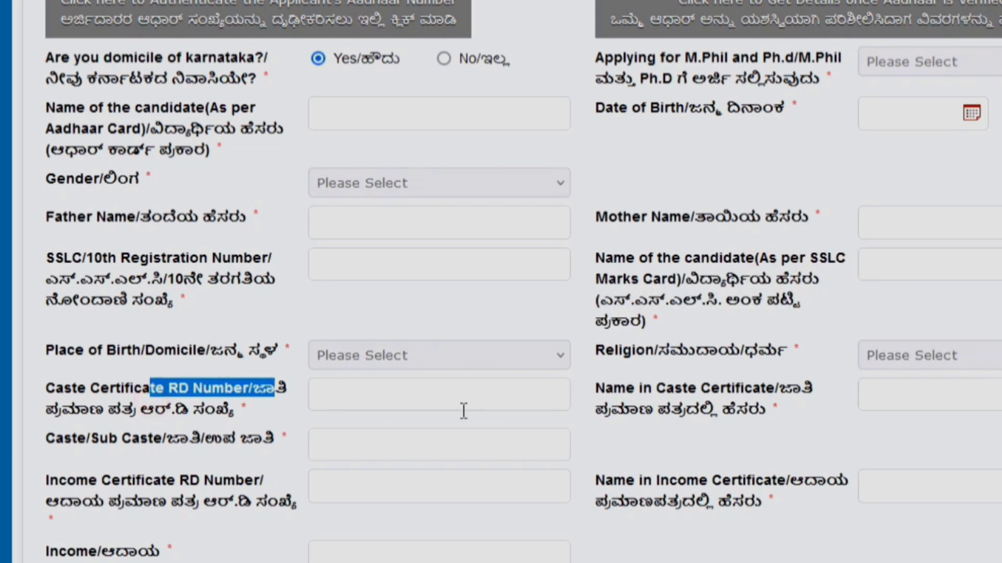
left_click_drag(669, 412, 822, 389)
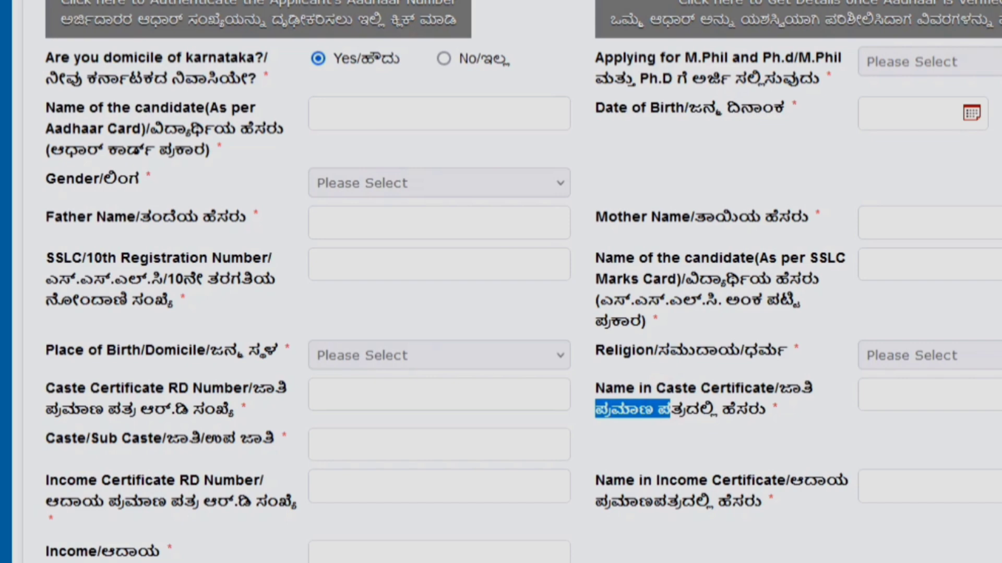
left_click_drag(72, 442, 317, 436)
left_click(101, 510)
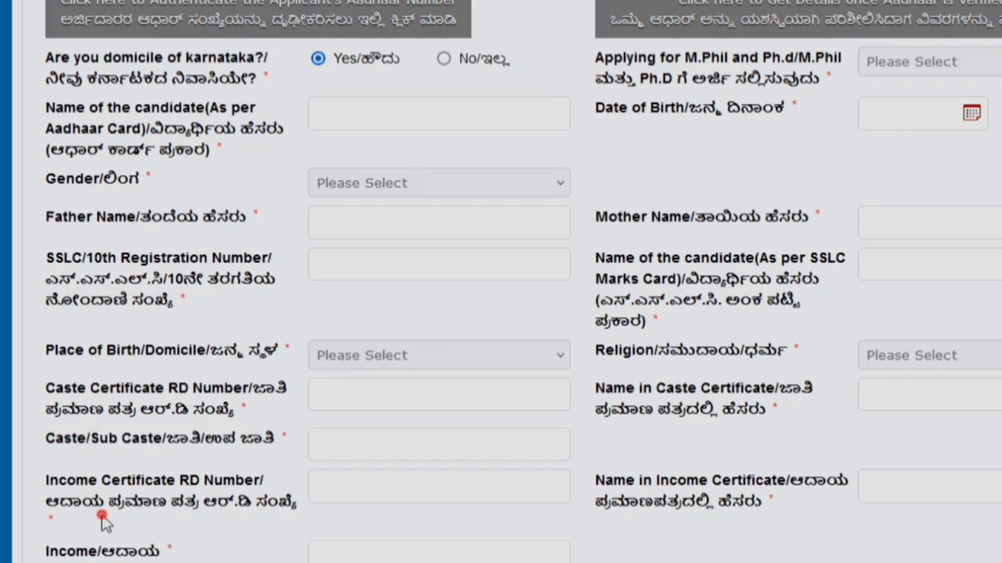
left_click(399, 476)
left_click_drag(823, 507, 684, 502)
left_click(891, 496)
scroll(846, 485, "down", 4)
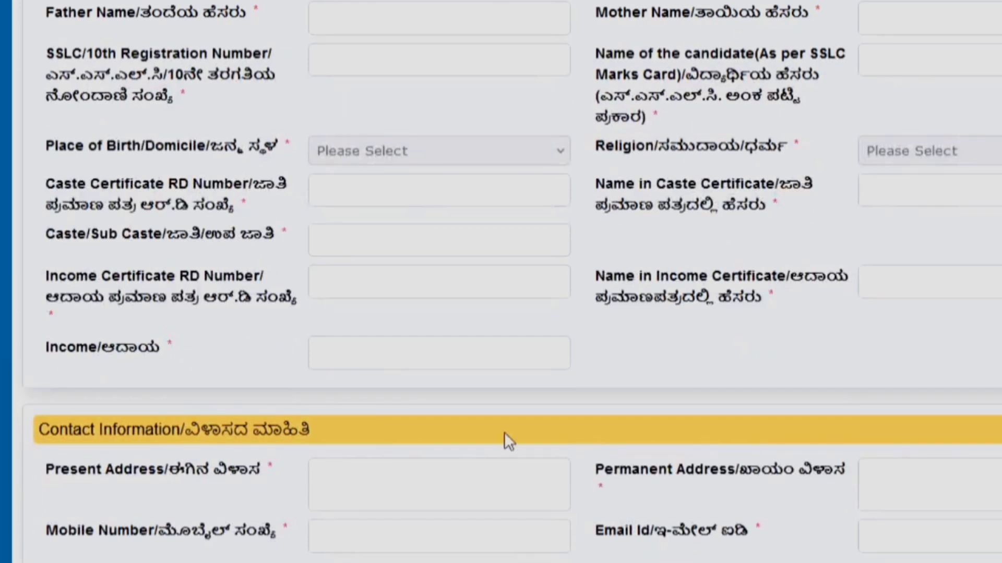
left_click(421, 356)
Step: Review the fields required under Contact Information and Educational Qualification, including addresses, degree, university, year of passing and subjects
scroll(425, 354, "down", 4)
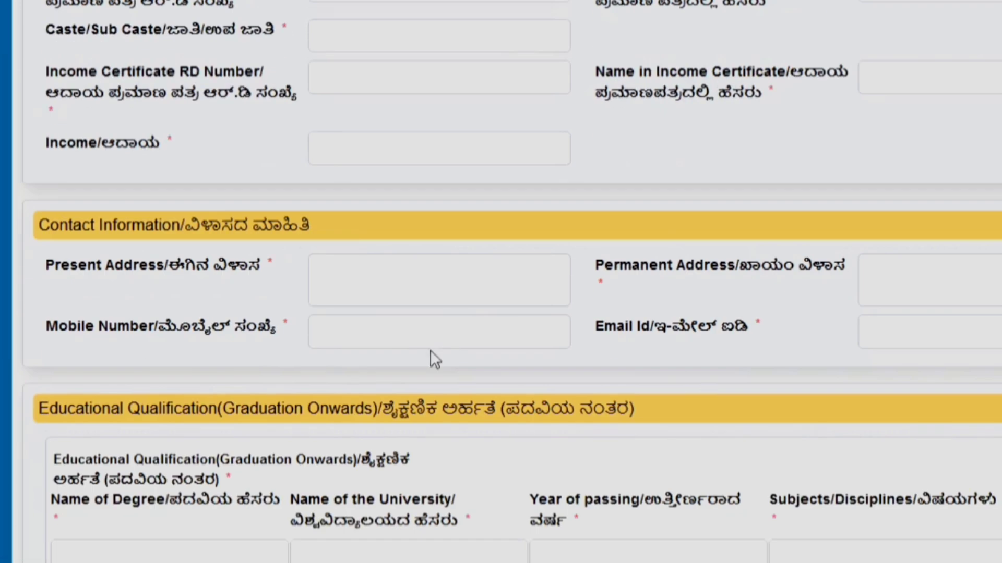
left_click(339, 258)
left_click(417, 316)
left_click(977, 326)
scroll(967, 320, "down", 6)
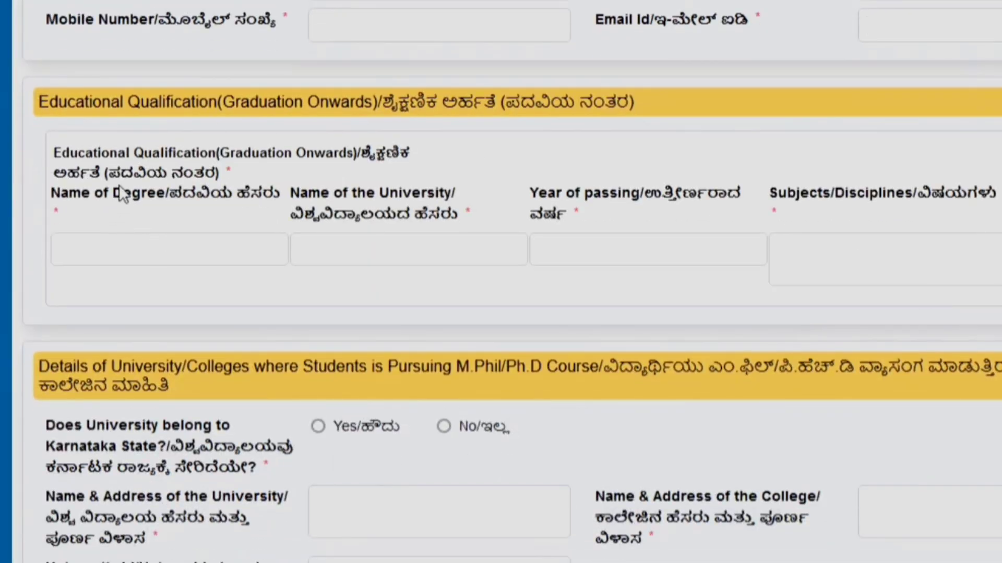
left_click_drag(127, 168, 296, 201)
left_click(219, 190)
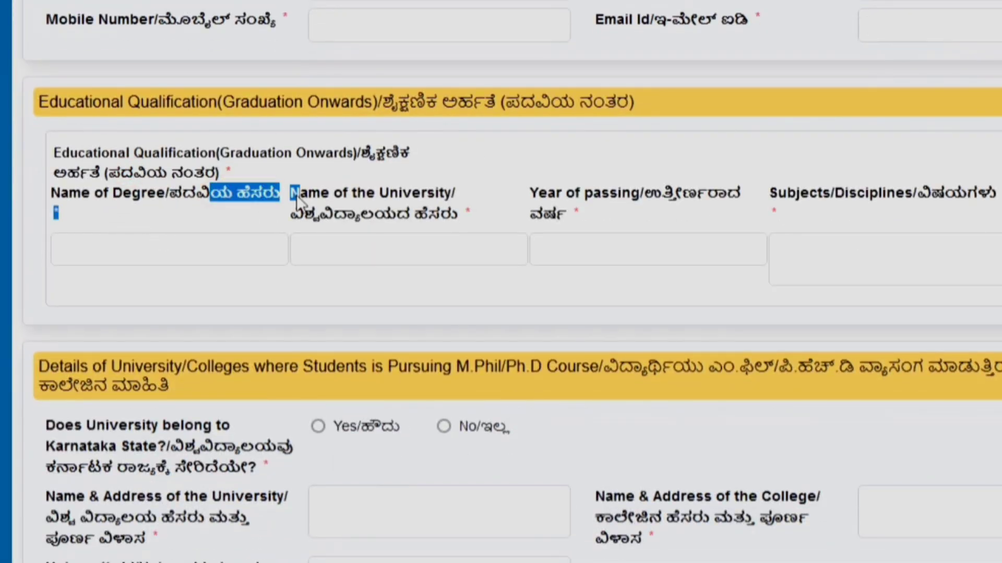
triple_click(224, 204)
left_click(228, 250)
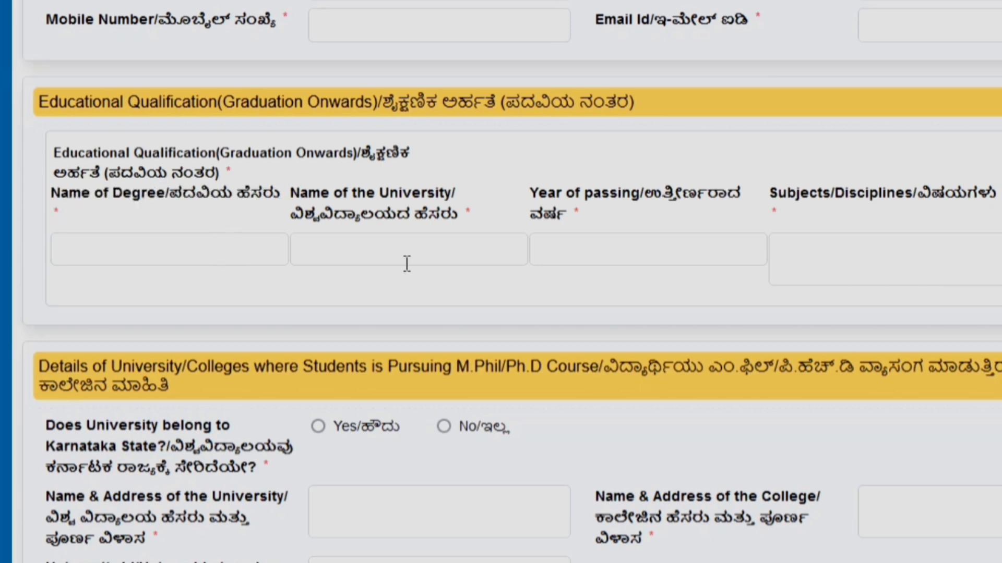
double_click(354, 215)
left_click(382, 265)
left_click(711, 242)
left_click(929, 253)
Step: Compare the Yes and No variants of whether the university belongs to Karnataka State, and leave the answer at Yes
scroll(741, 182, "down", 8)
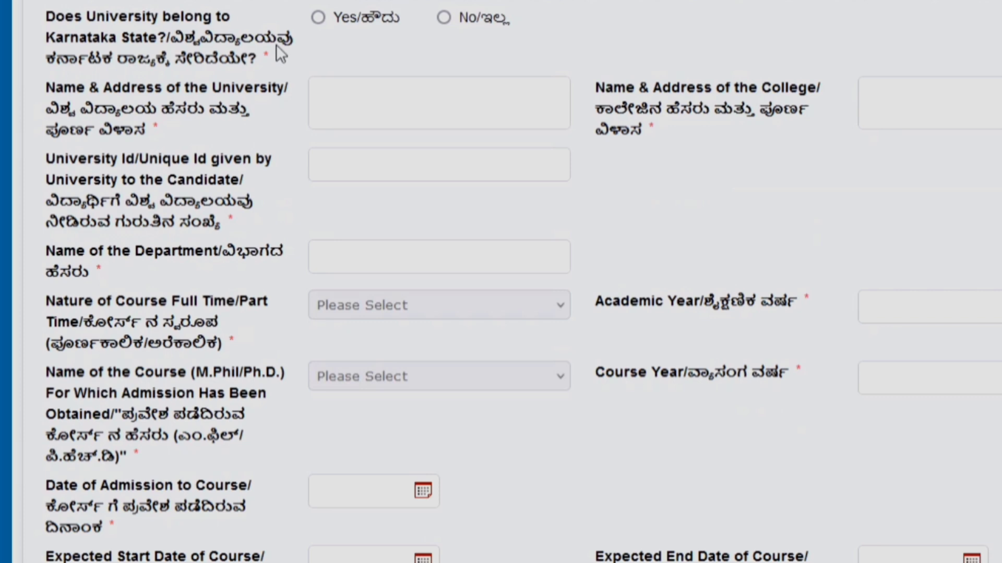
left_click(317, 23)
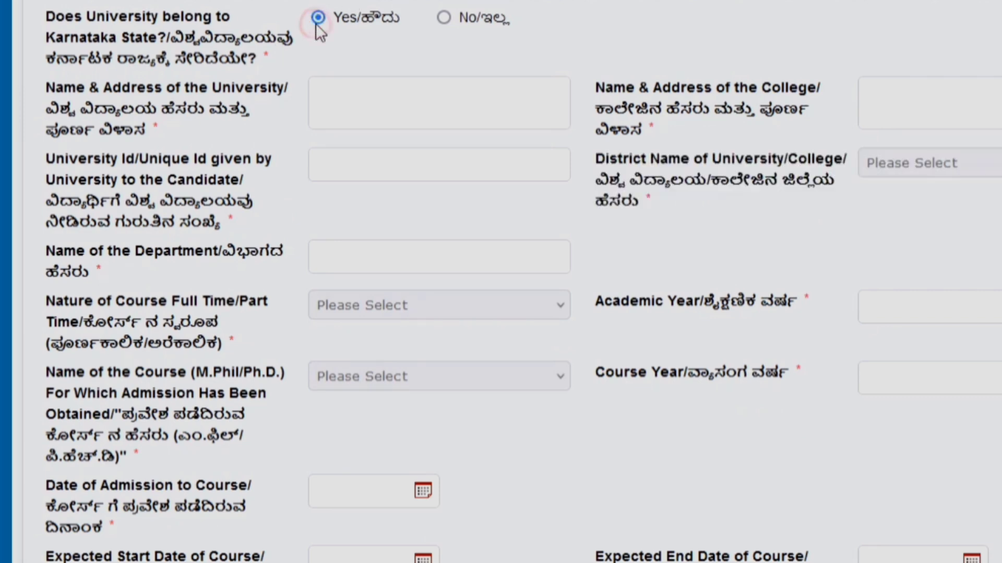
left_click(441, 19)
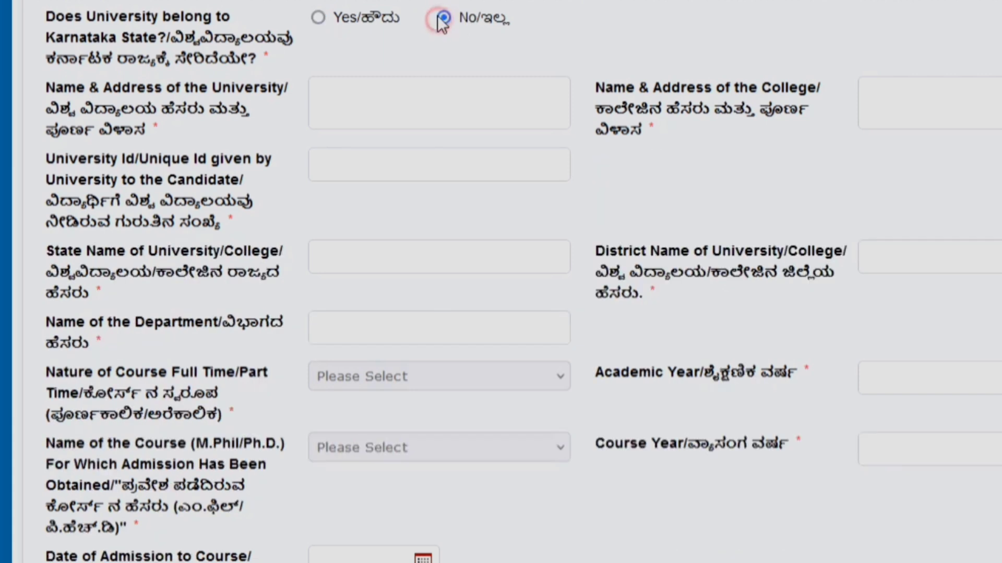
left_click(319, 20)
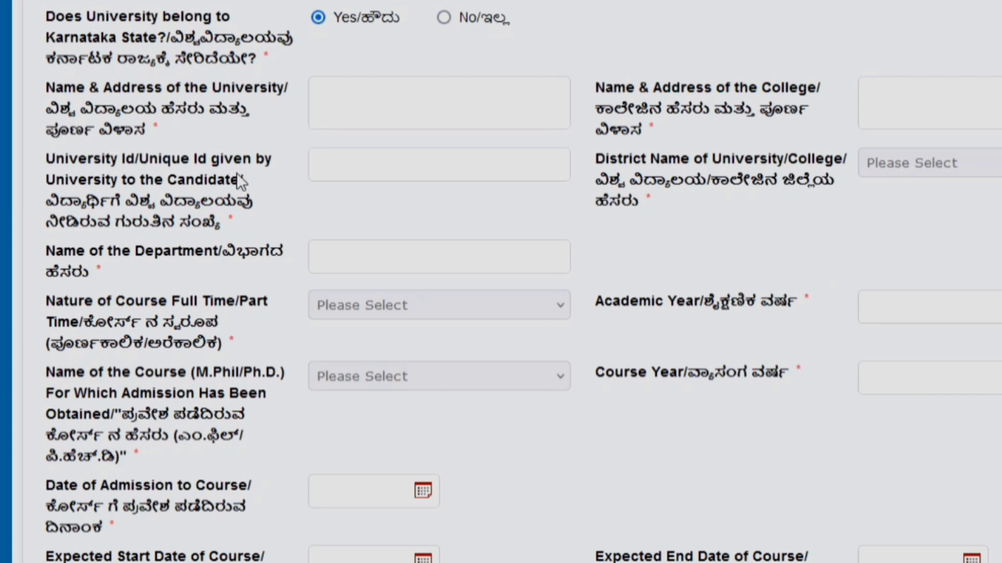
Step: Go through the university and college name, address and ID fields, and set the university/college district to BALLARI
left_click(418, 96)
left_click(900, 90)
scroll(901, 91, "down", 2)
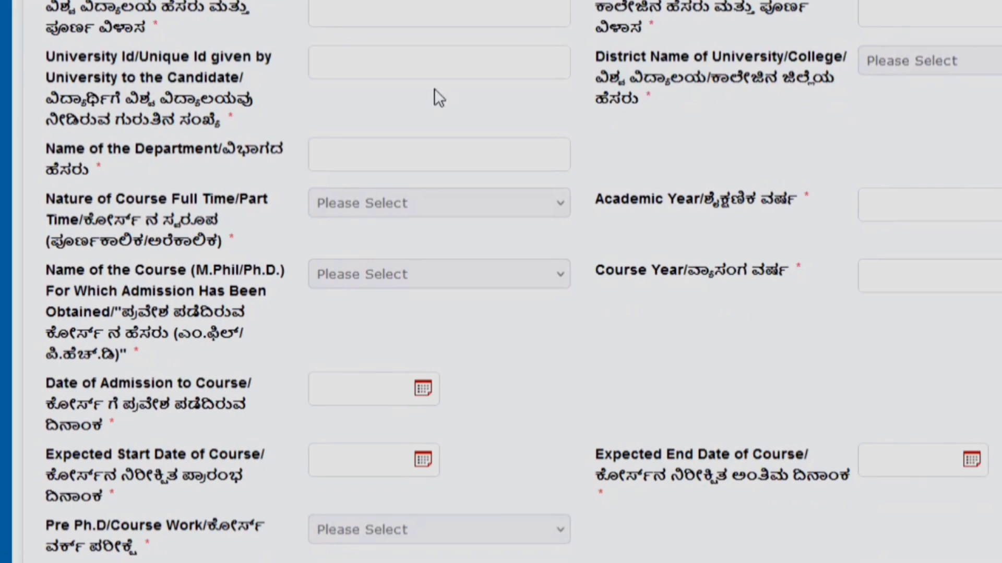
triple_click(178, 99)
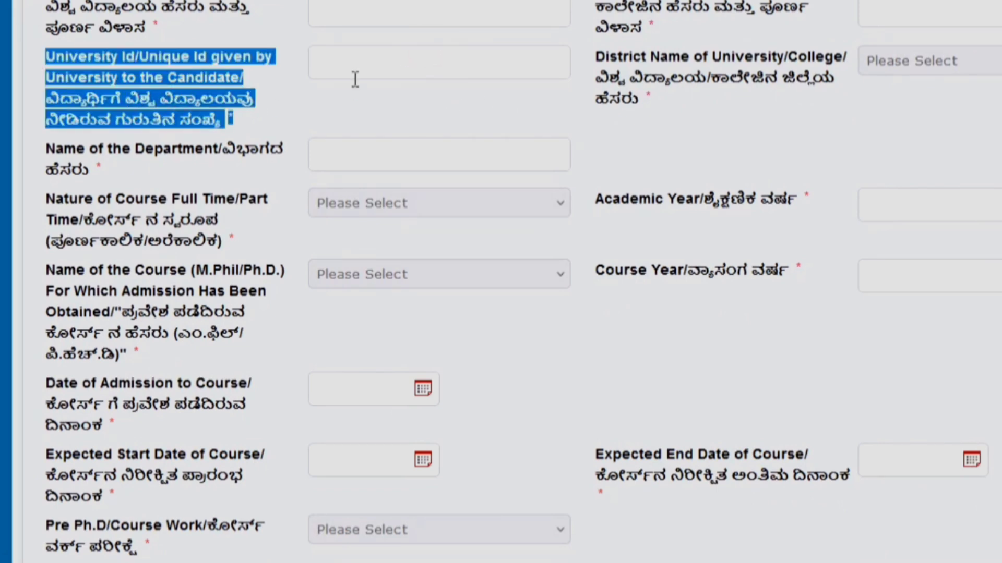
left_click(497, 68)
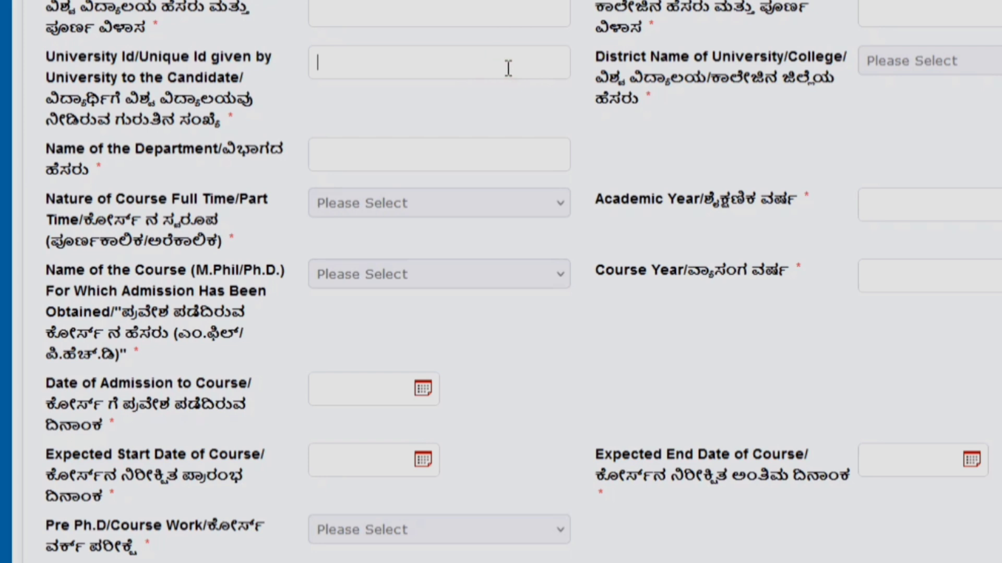
left_click(980, 62)
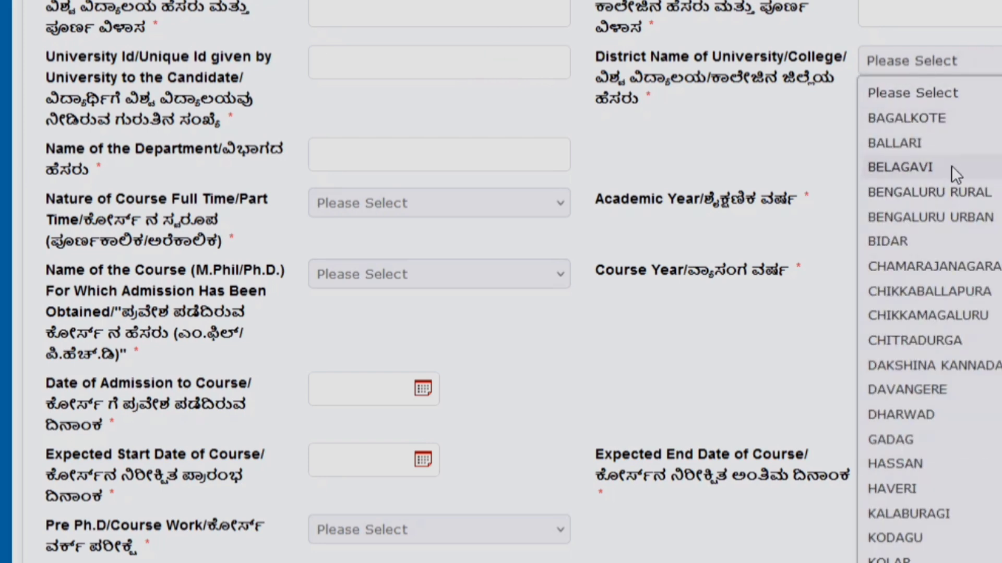
left_click(943, 153)
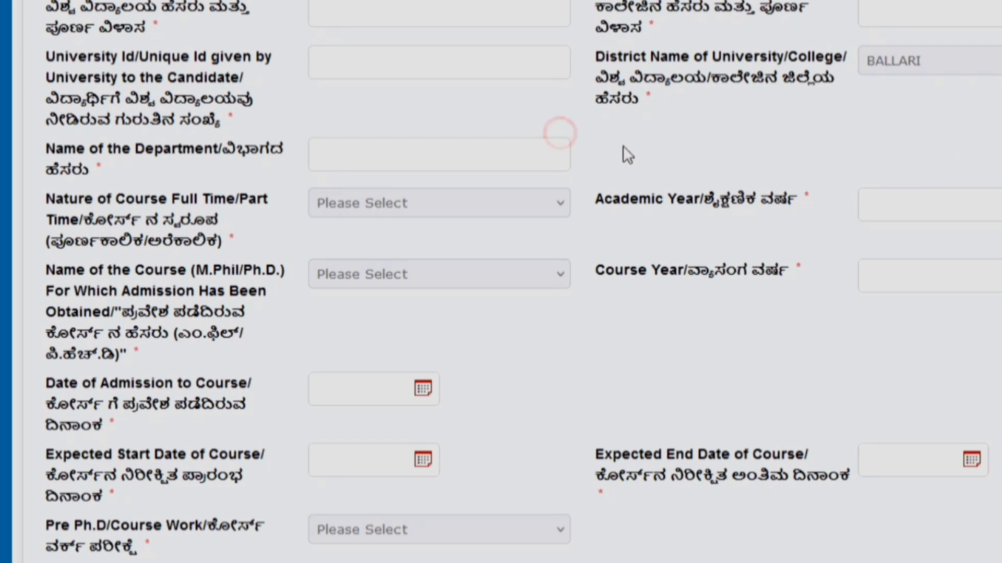
Step: Set the nature of the course to Full Time and the admitted course to Ph.D
left_click(412, 158)
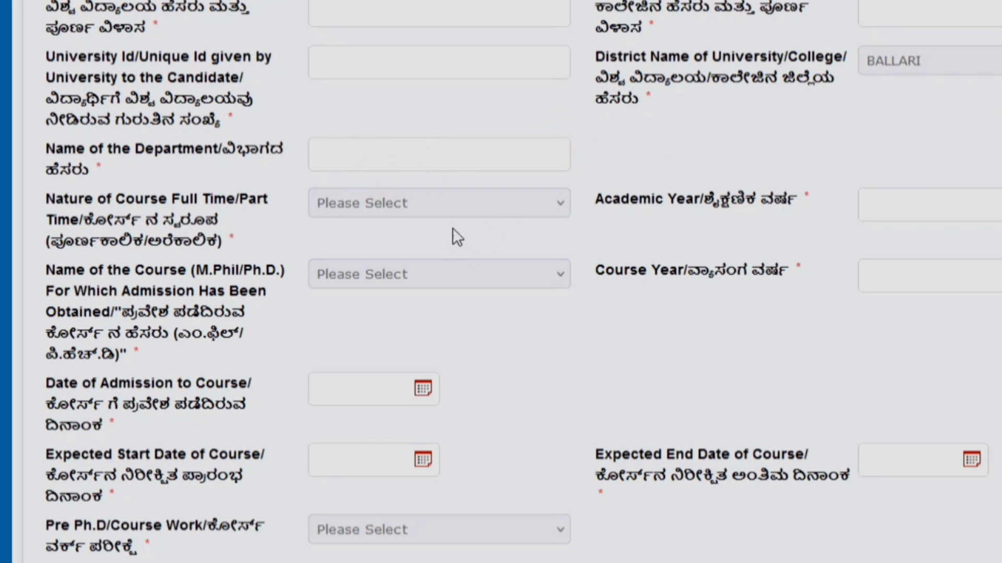
left_click(459, 205)
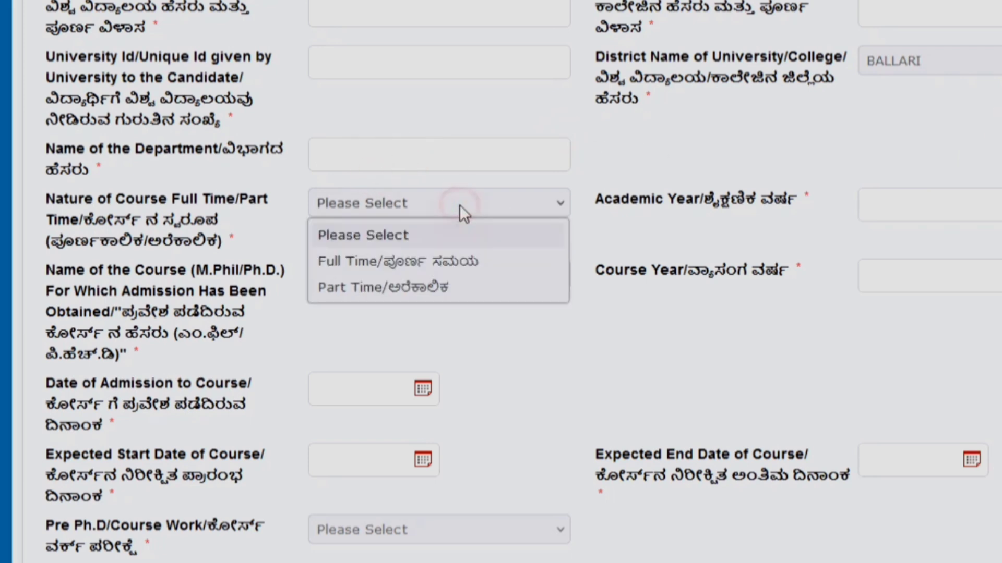
left_click(468, 265)
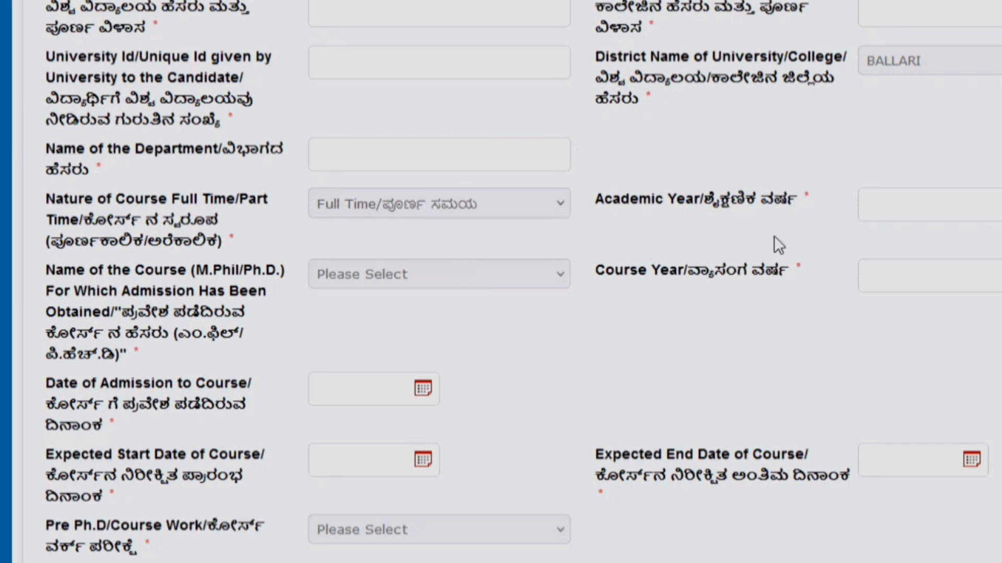
left_click(885, 213)
left_click(441, 273)
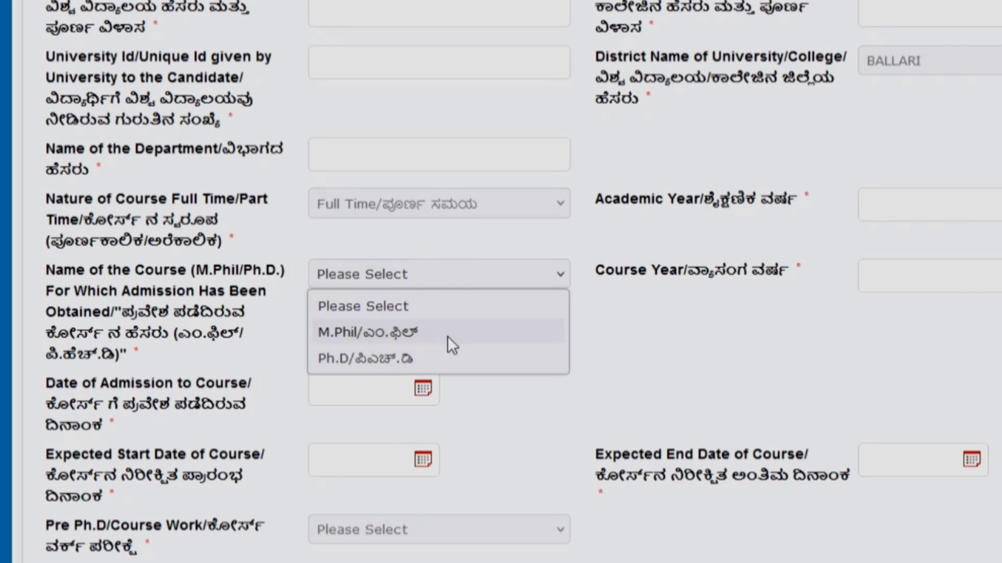
left_click(403, 360)
Step: Set both the date of admission and the expected start date of the course to 08/08/2024
left_click(902, 280)
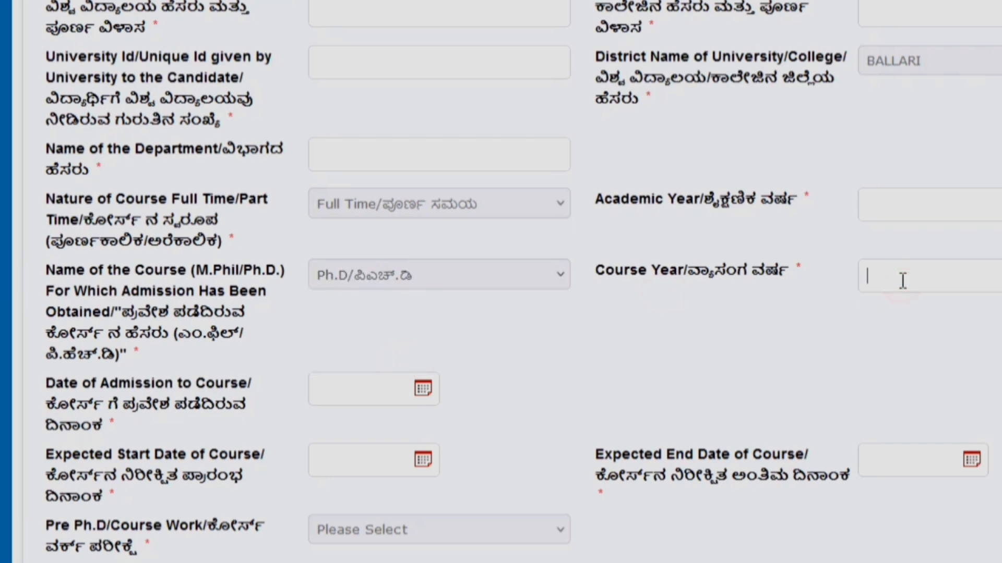
left_click(913, 276)
left_click(350, 380)
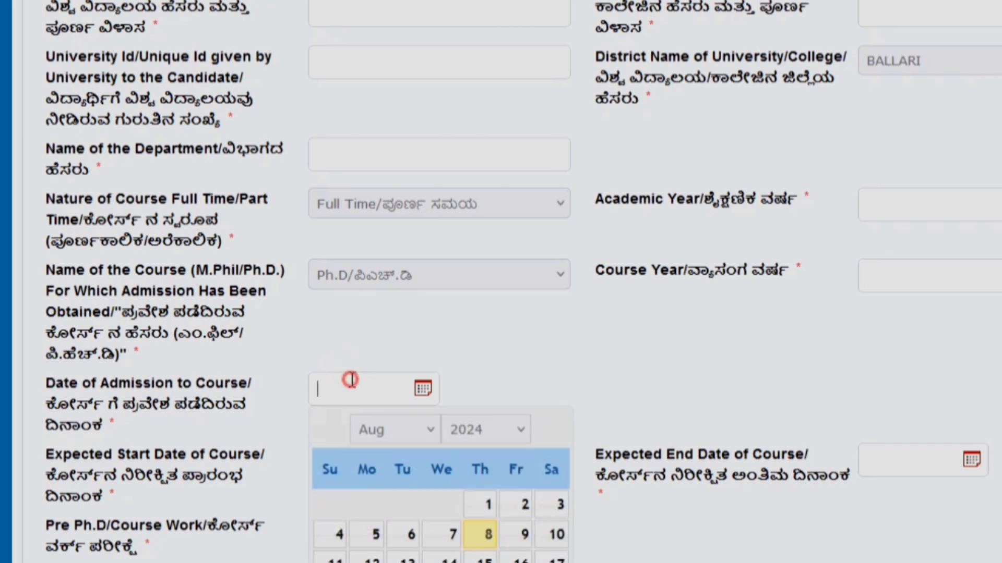
left_click(485, 536)
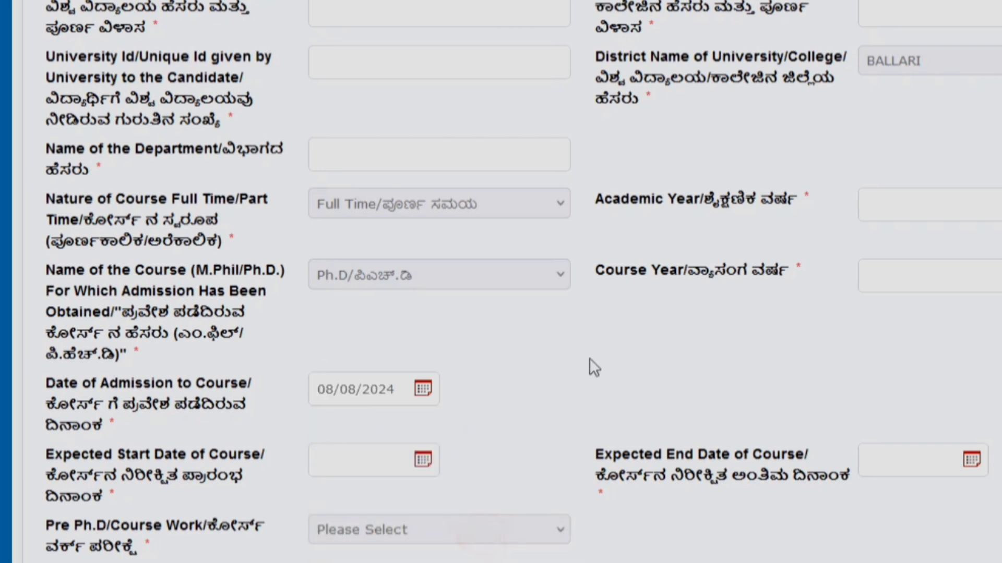
left_click(341, 461)
left_click(485, 334)
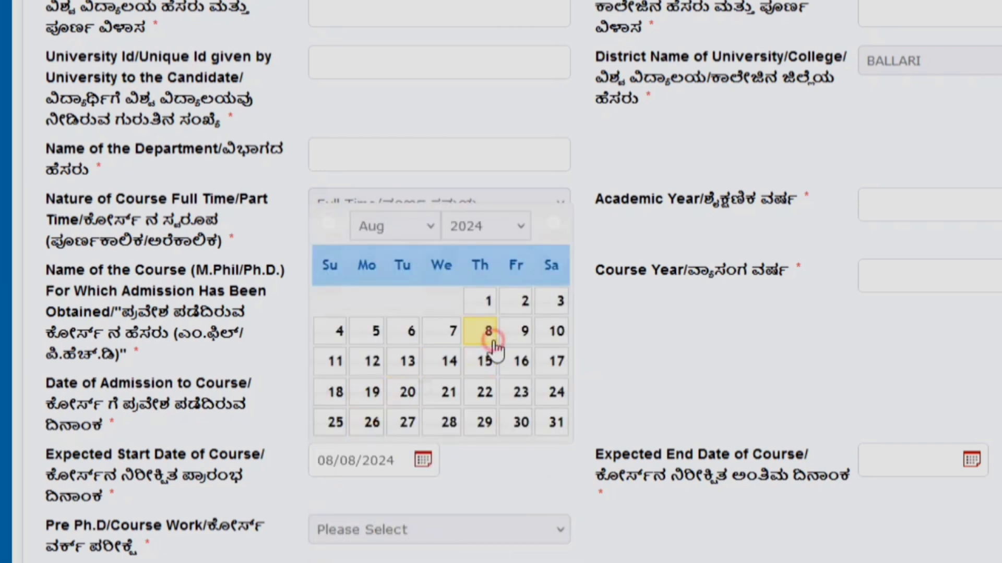
Step: Set the expected end date of the course to 09/08/2024 and answer Yes for Pre Ph.D/Course Work
scroll(576, 349, "down", 2)
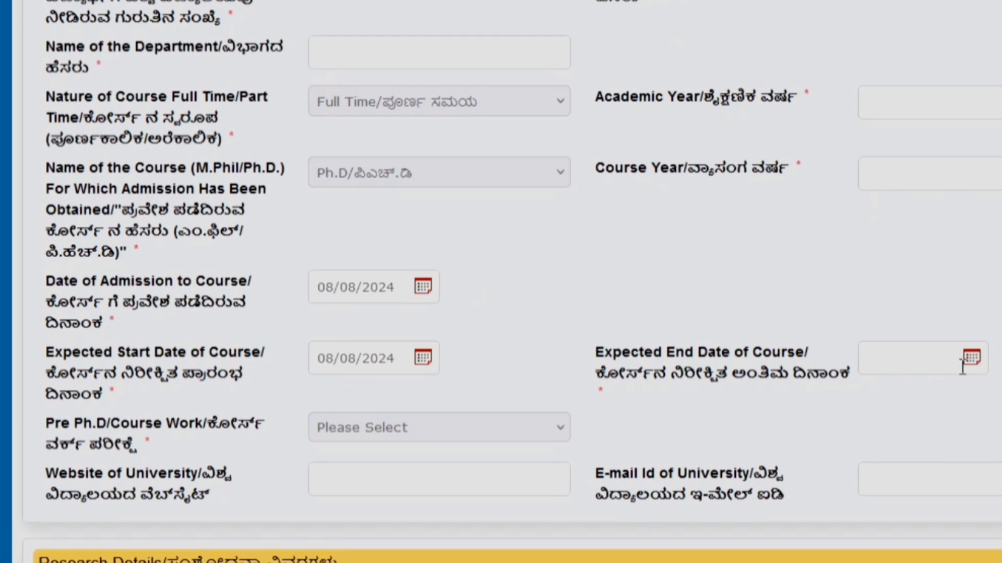
left_click(985, 360)
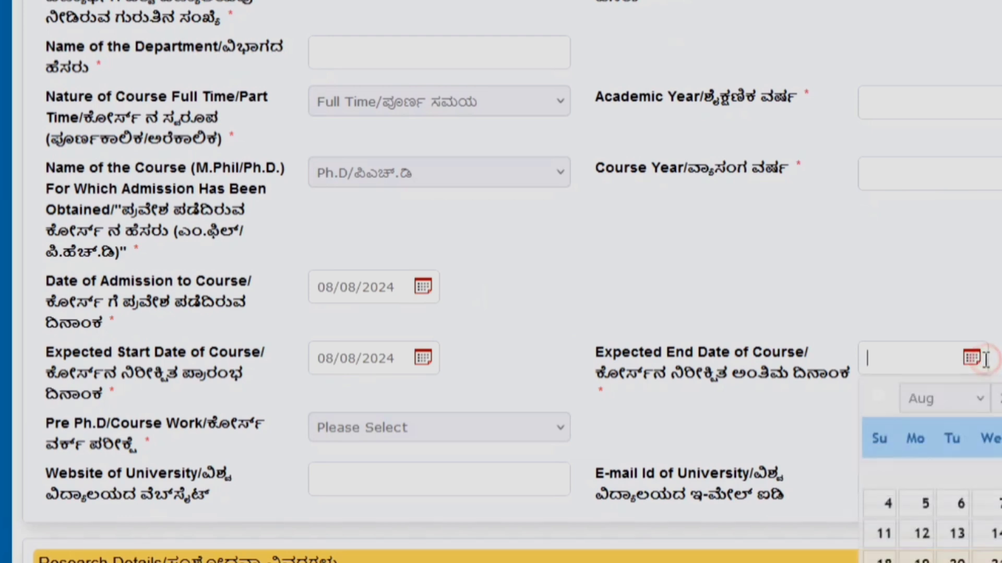
left_click(999, 503)
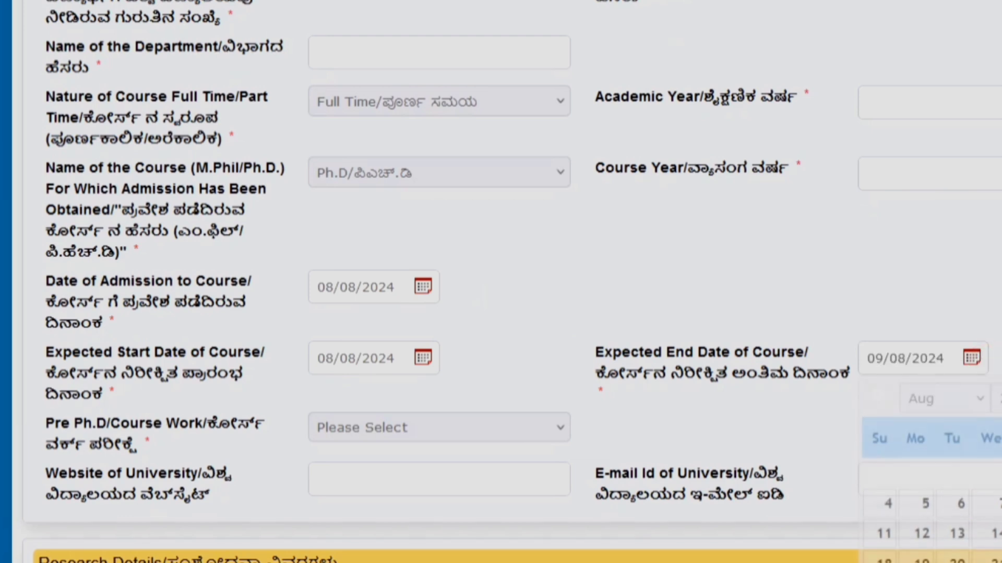
scroll(587, 392, "down", 4)
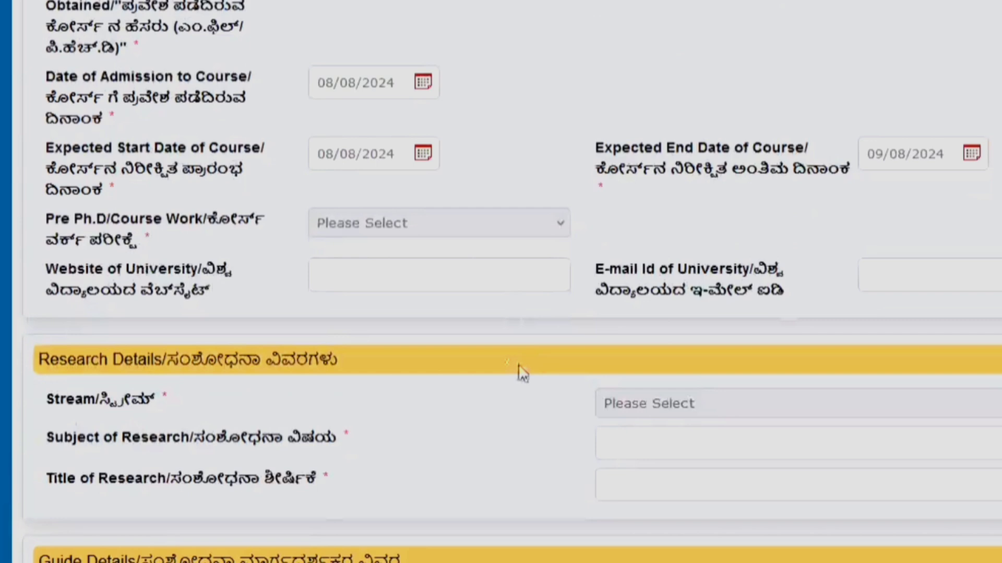
left_click(437, 215)
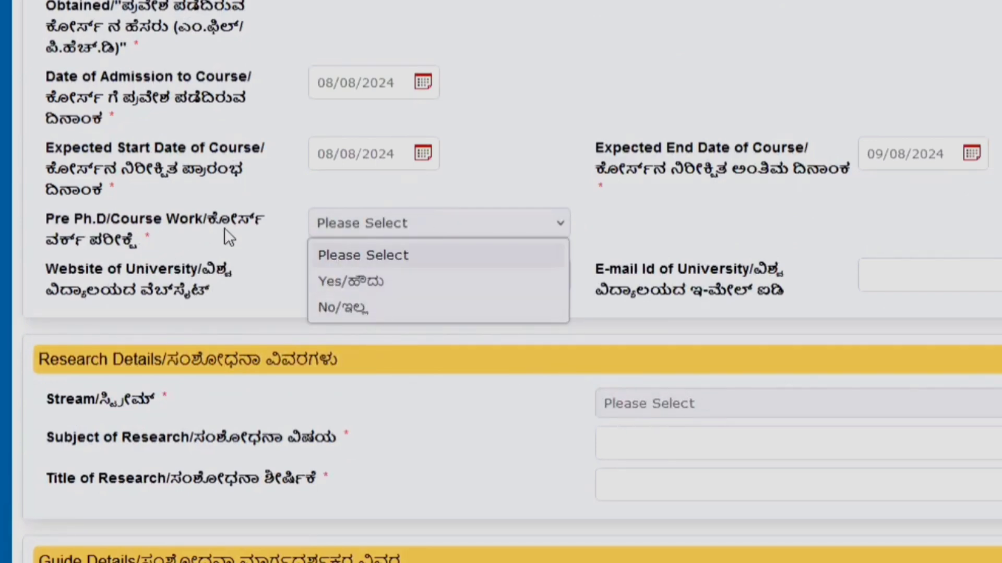
left_click(387, 281)
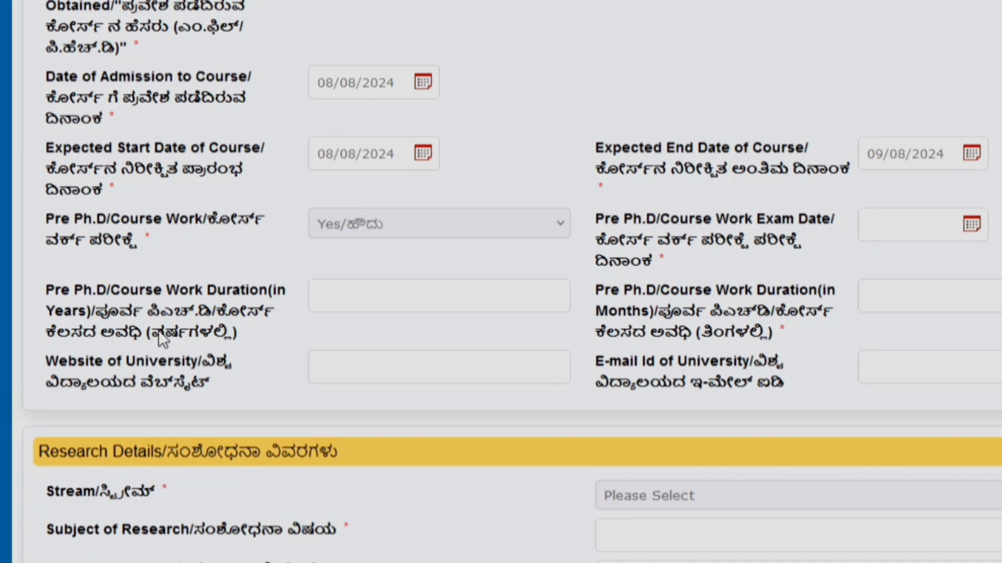
Step: Go through the course work duration fields in years and months and the university website and e-mail fields
left_click(364, 306)
triple_click(670, 314)
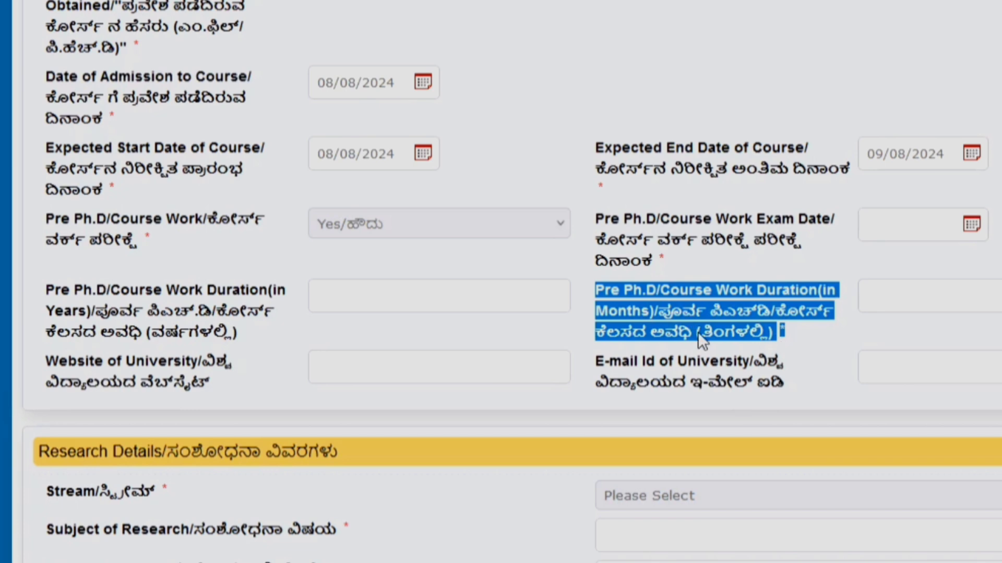
left_click(622, 328)
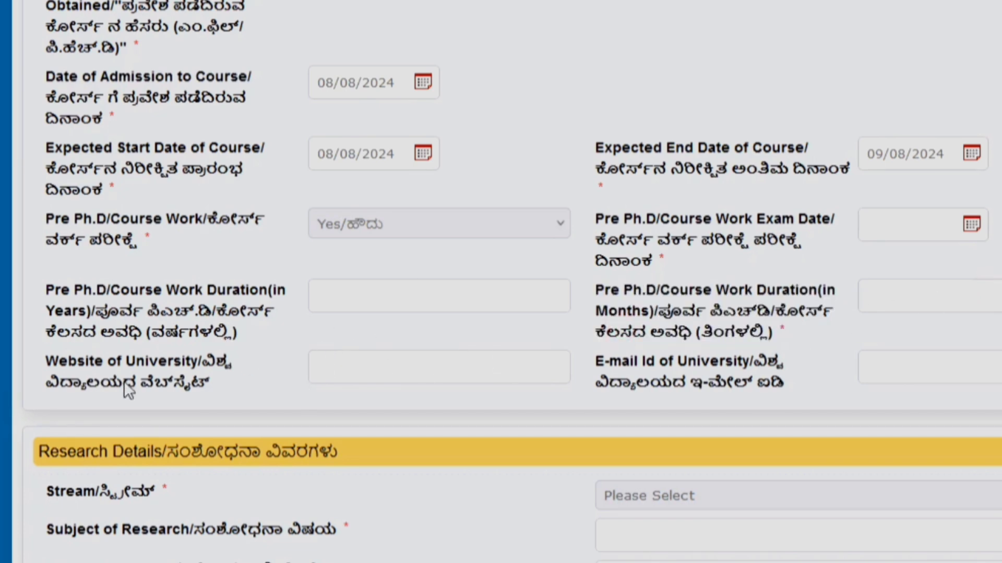
left_click_drag(124, 381, 502, 403)
left_click_drag(603, 389, 809, 399)
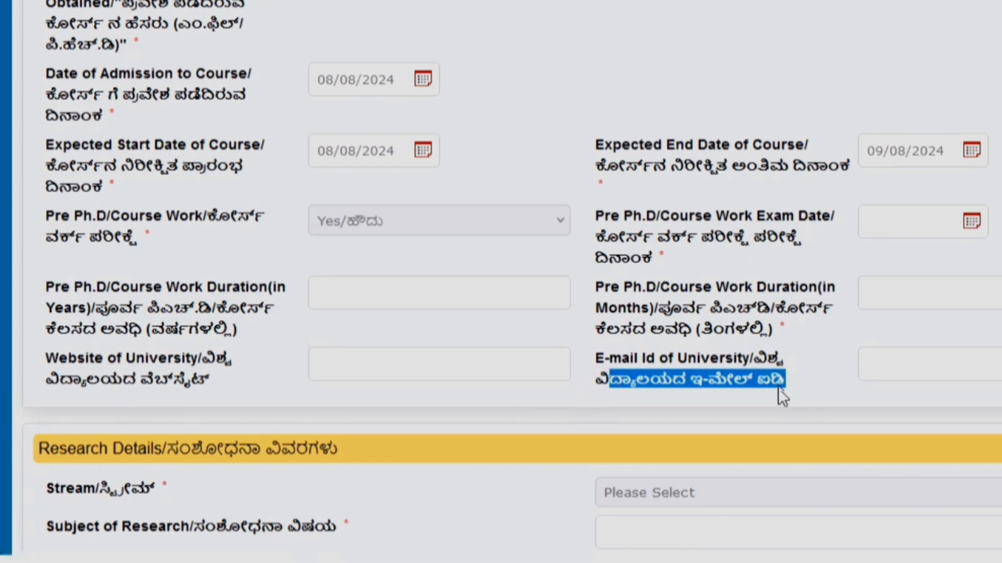
Step: Set the research stream to Other and go through the other stream, subject and title of research fields
scroll(678, 365, "down", 8)
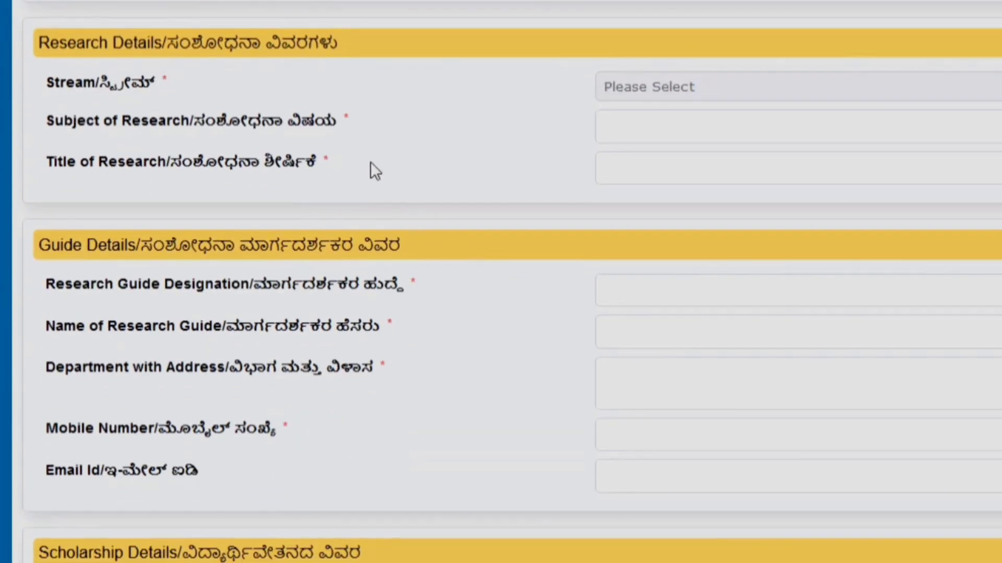
left_click_drag(230, 121, 44, 121)
left_click(688, 86)
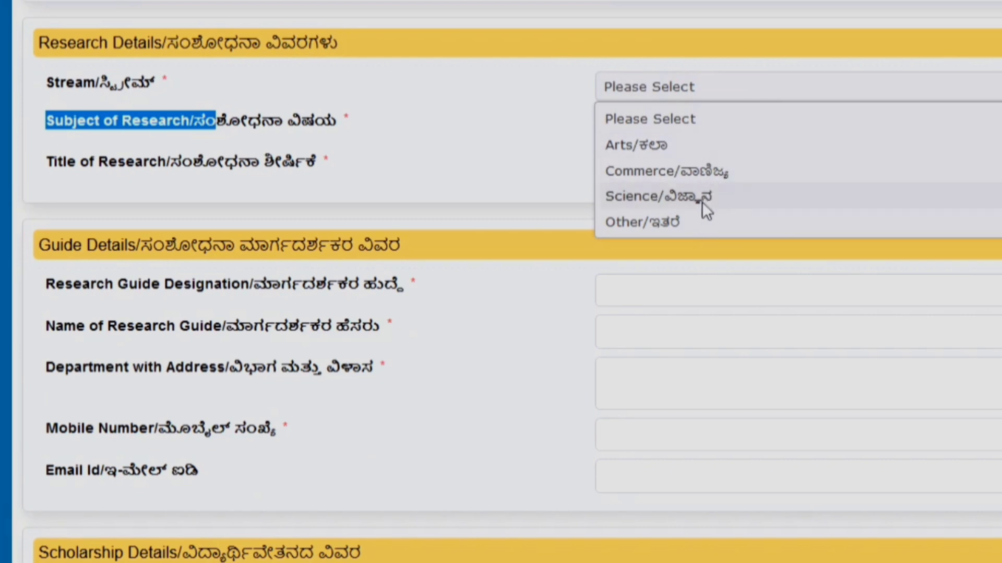
left_click(696, 227)
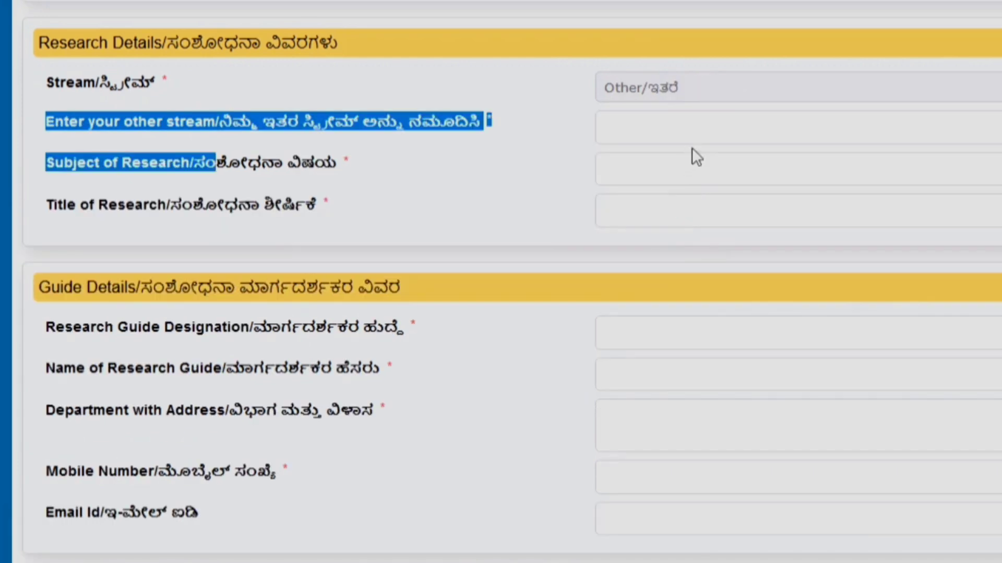
left_click(697, 133)
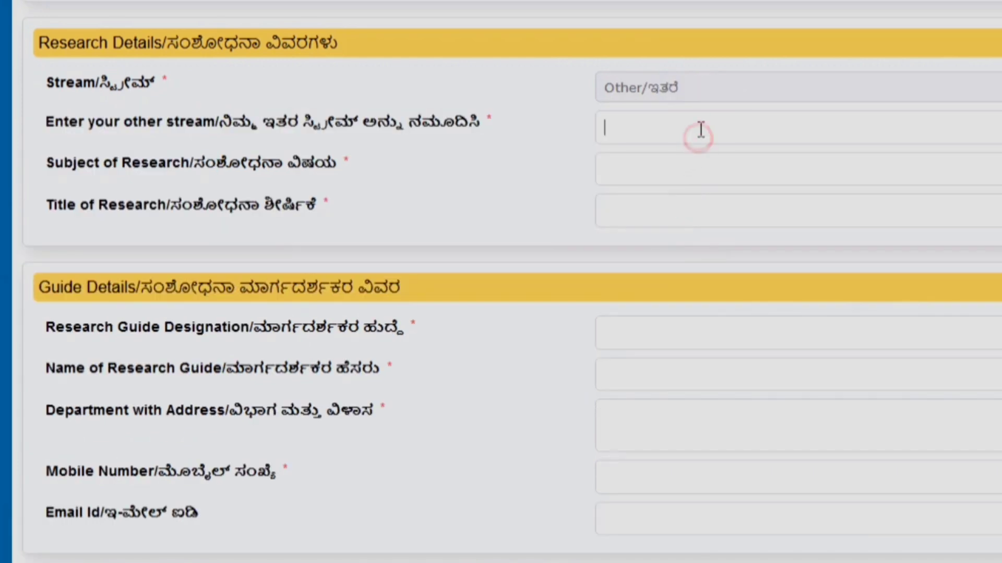
left_click(662, 155)
left_click(660, 183)
Step: Go through the research guide's designation, name, department address and mobile number fields in the Guide Details
scroll(659, 182, "down", 4)
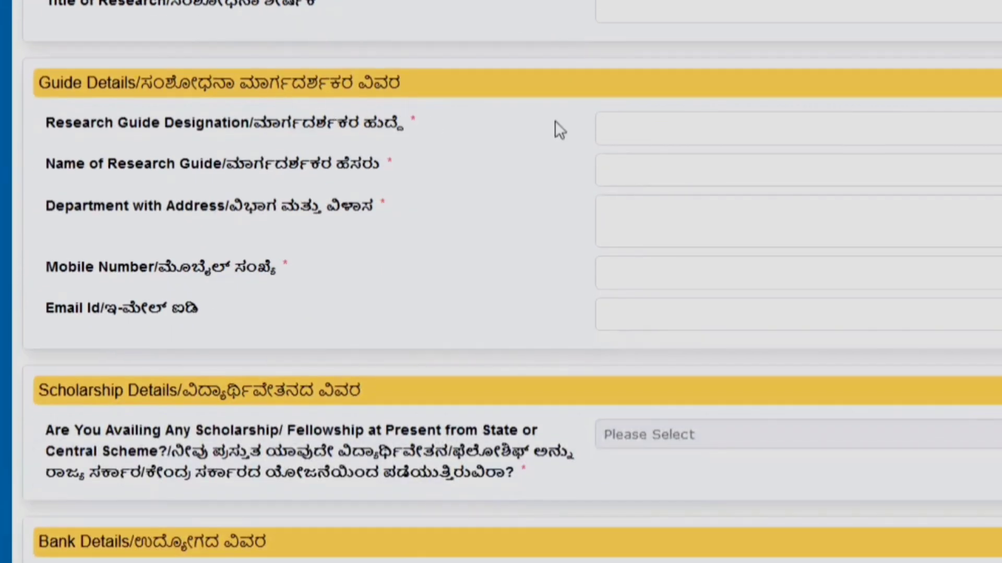
left_click(758, 128)
left_click(689, 214)
left_click(688, 265)
Step: Answer Yes to currently availing a state or central scholarship and go through its source, amount and date fields
scroll(691, 257, "down", 4)
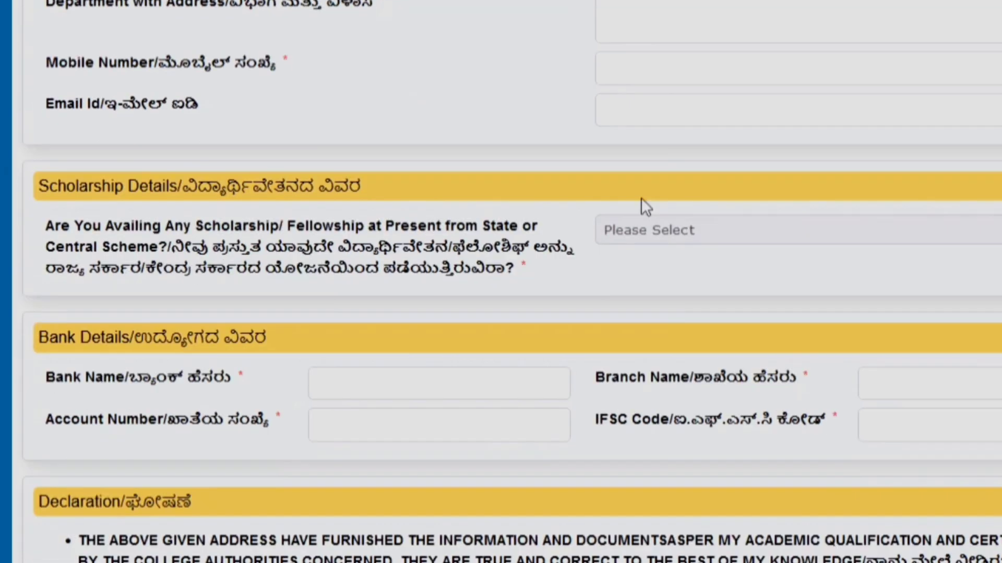
left_click(709, 226)
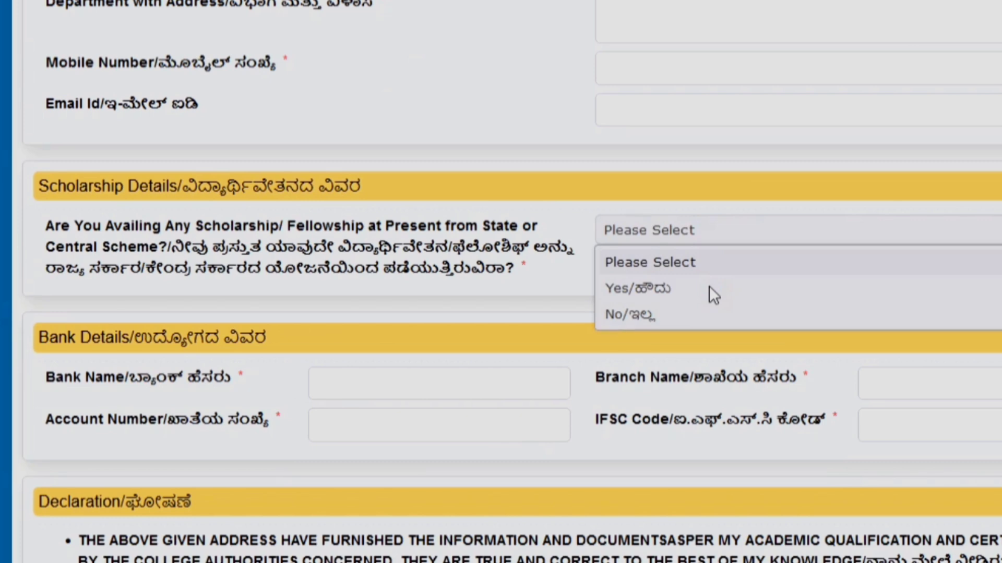
left_click(709, 287)
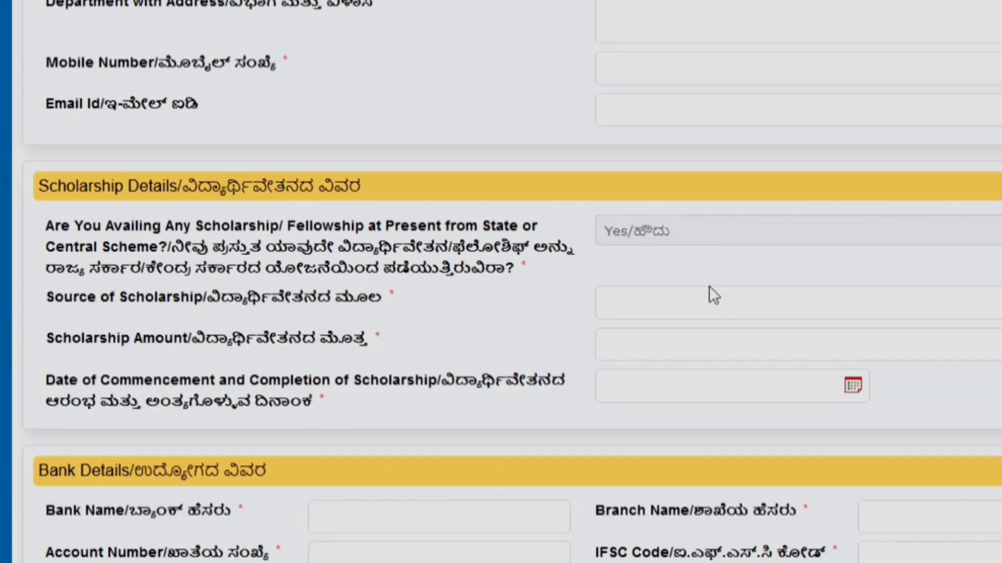
left_click(688, 386)
left_click(572, 305)
Step: Go through the bank name, branch, account number and IFSC code fields in the Bank Details
scroll(535, 284, "down", 5)
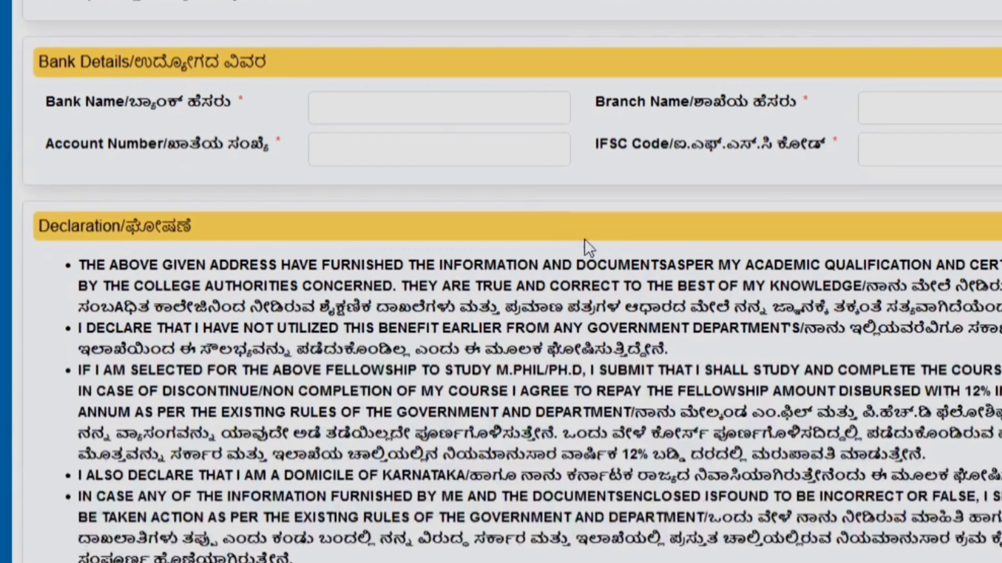
left_click(424, 109)
left_click(946, 108)
Step: Agree to the declaration at the end of the form and dismiss the IFSC code alert
scroll(360, 182, "down", 6)
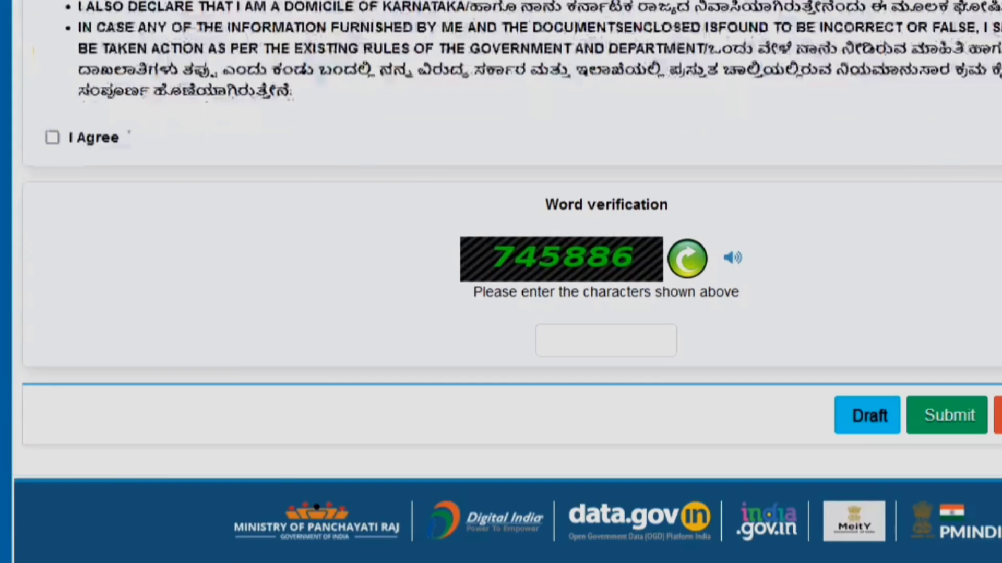
left_click(68, 137)
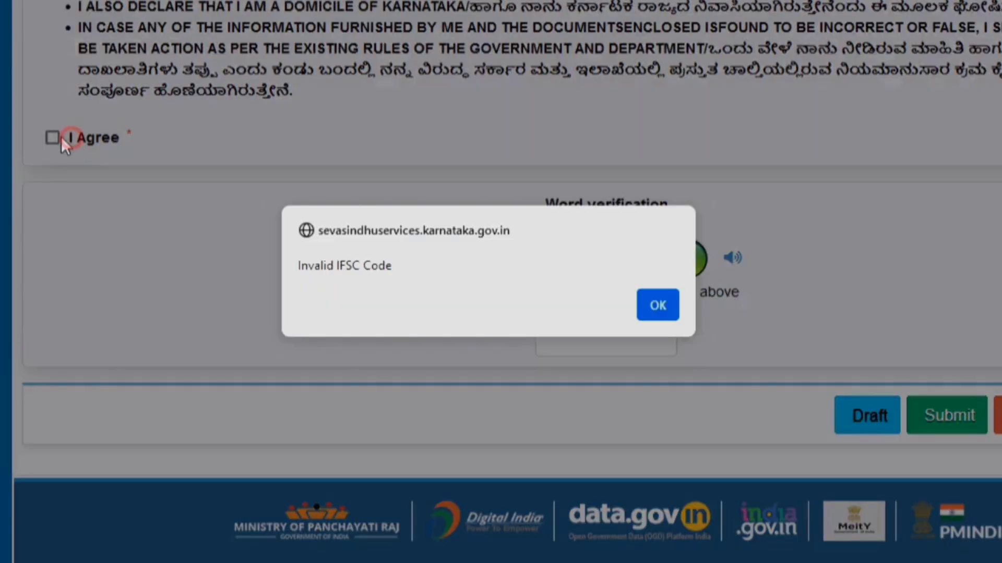
left_click(674, 315)
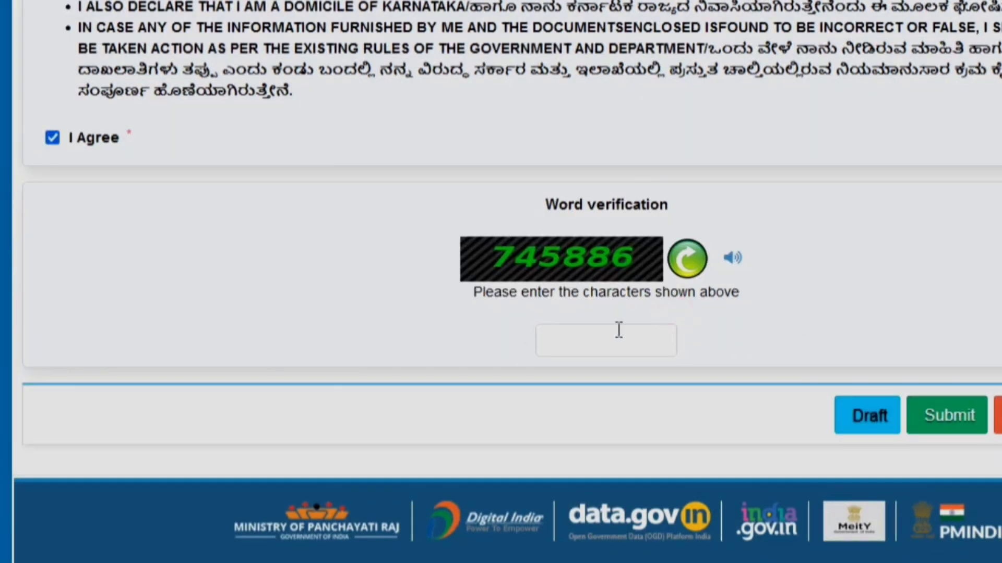